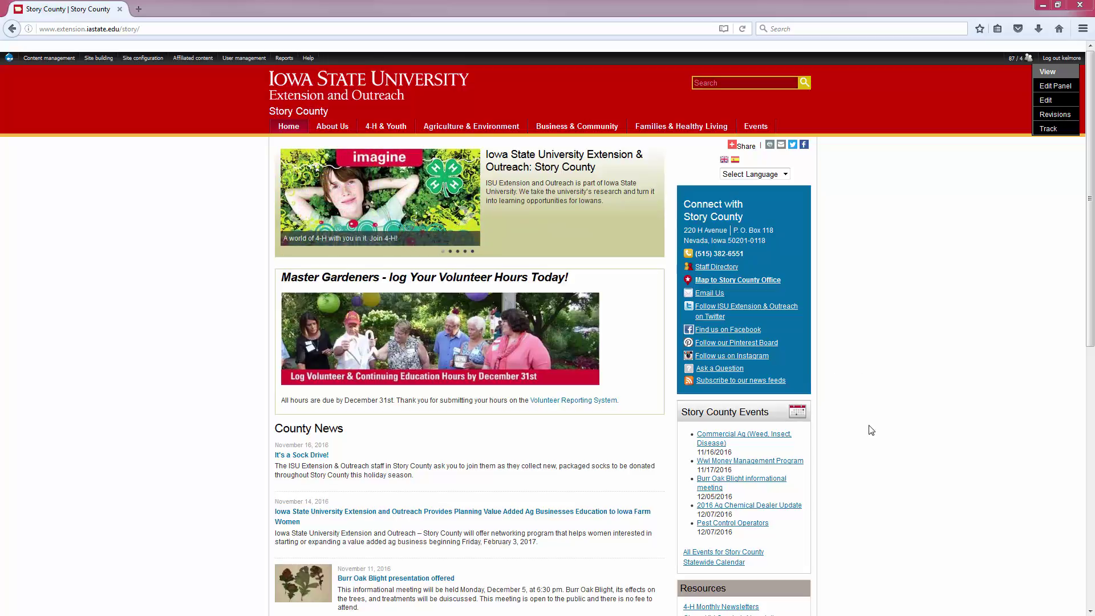
Start a new Banner Slideshow item and place the cursor in its empty Title and Body fields.
scroll(869, 429, down, 5)
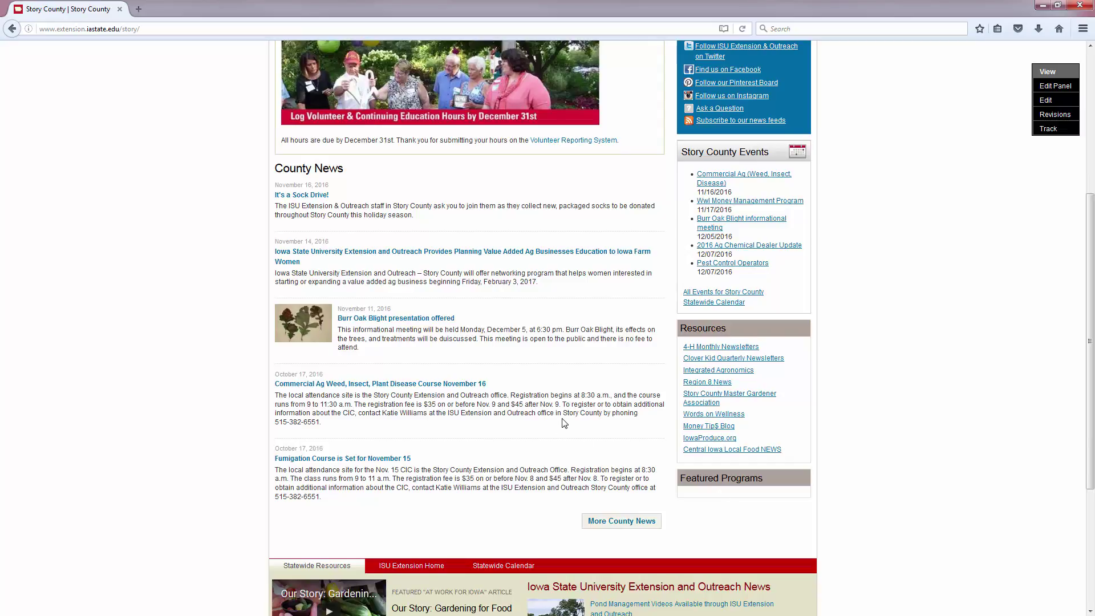
scroll(562, 423, up, 3)
scroll(563, 423, up, 2)
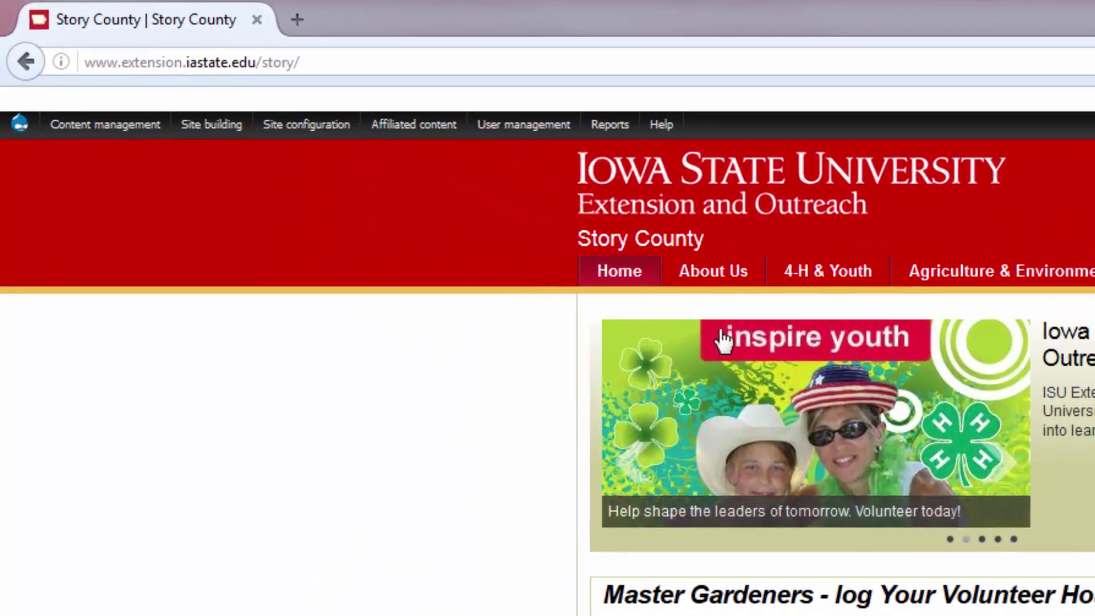
mouse_move(151, 140)
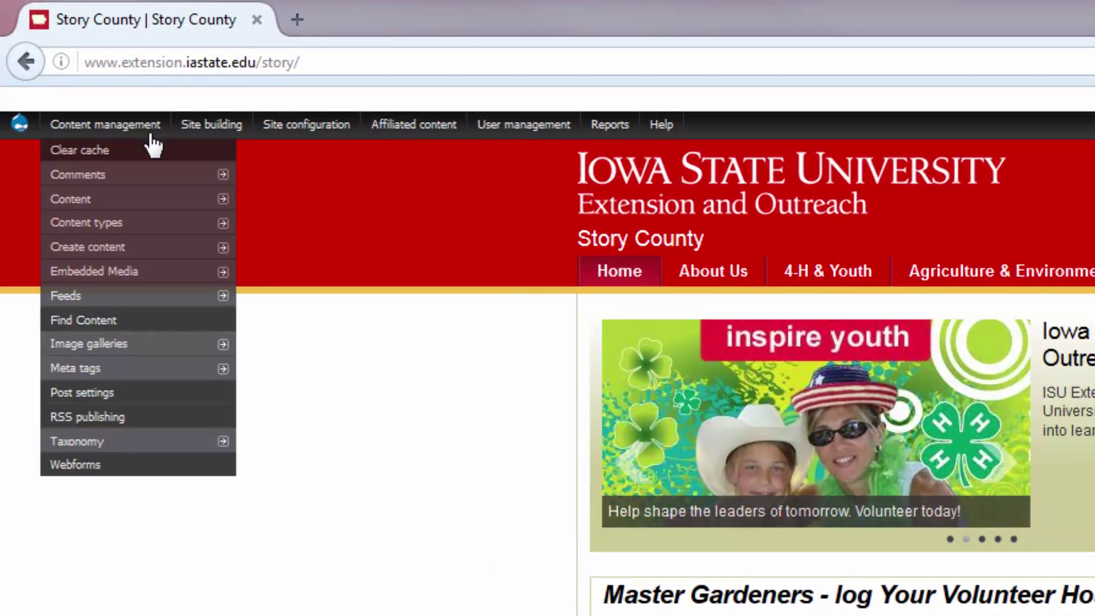
mouse_move(137, 249)
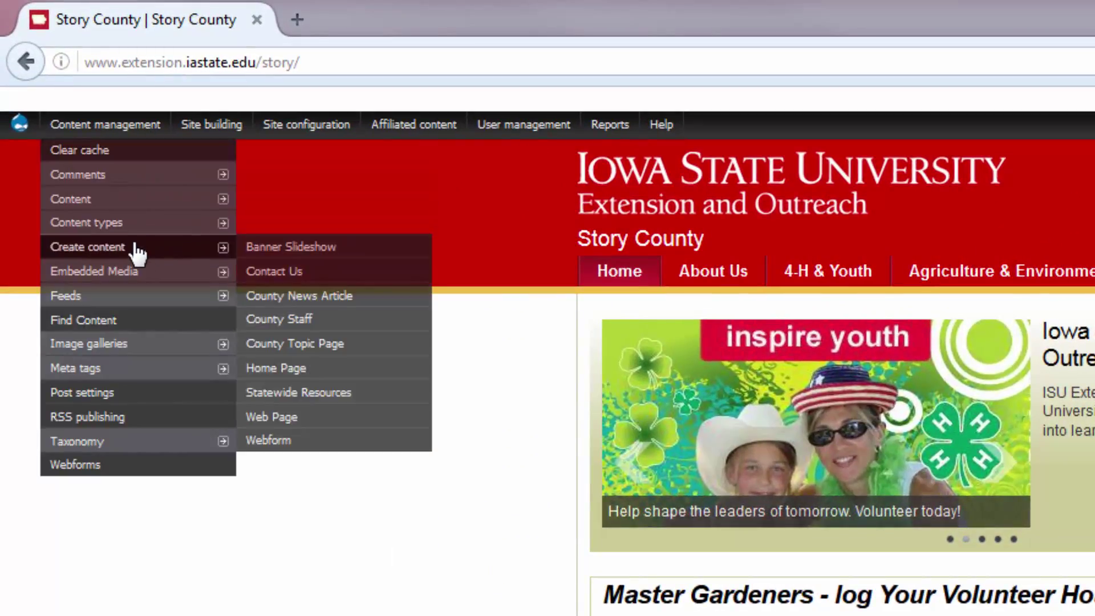
click(292, 255)
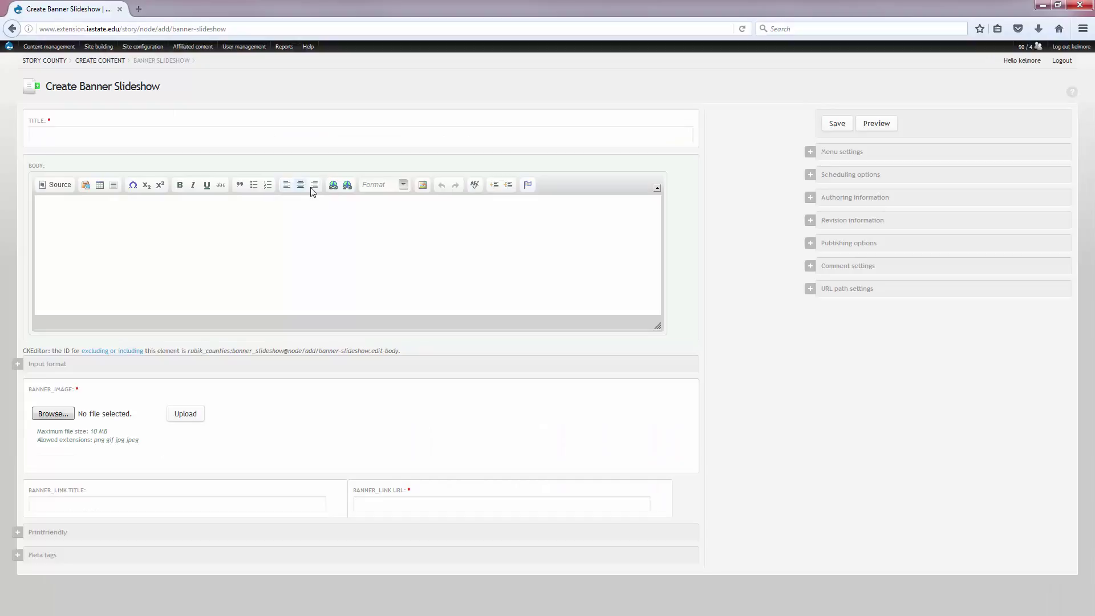
click(193, 133)
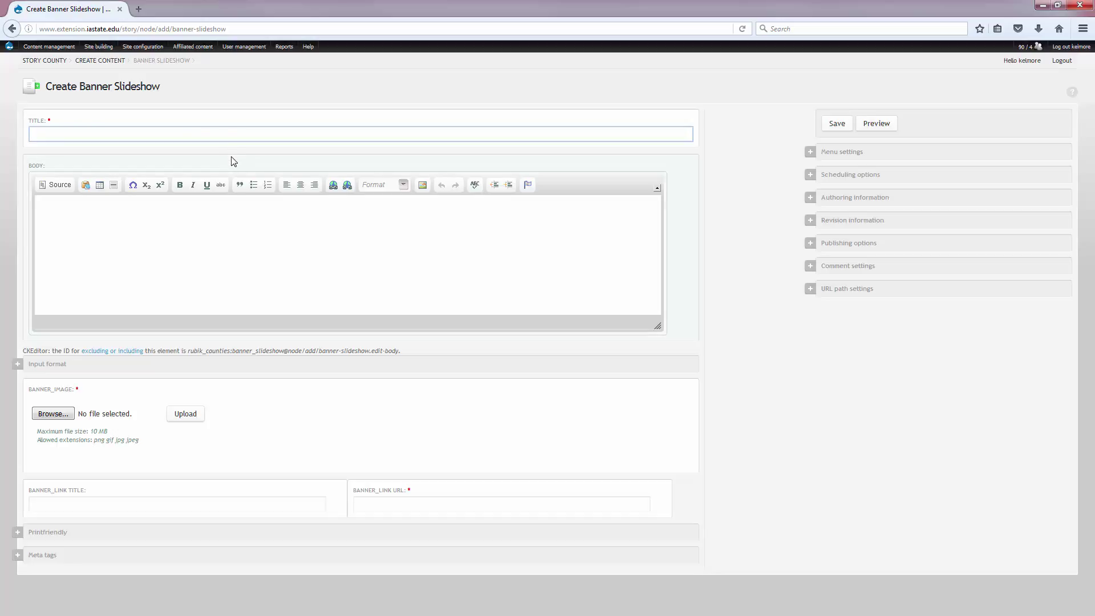
click(234, 215)
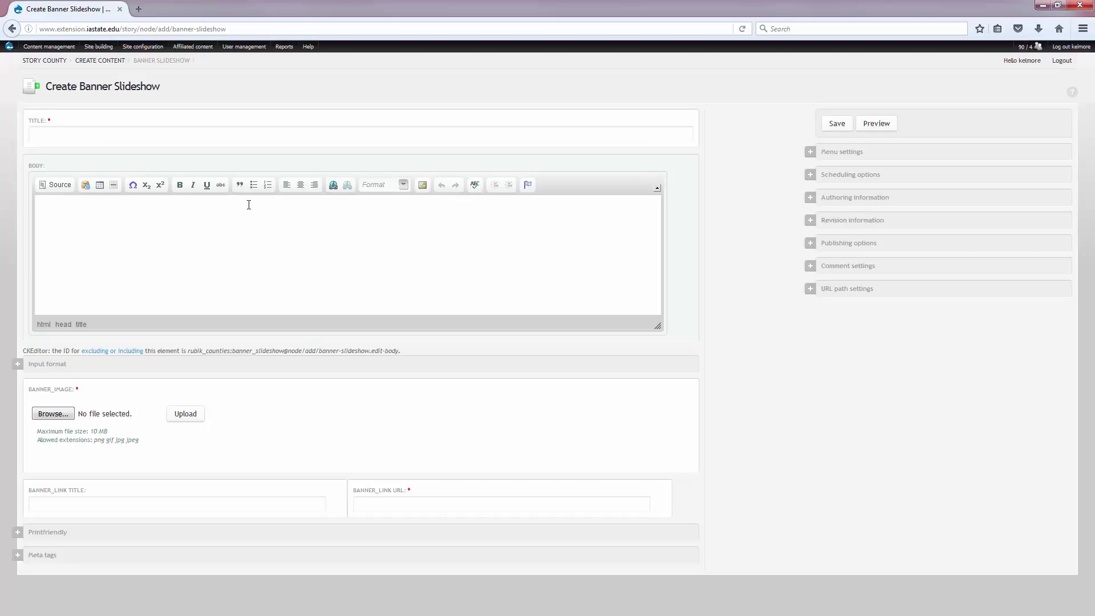
click(45, 423)
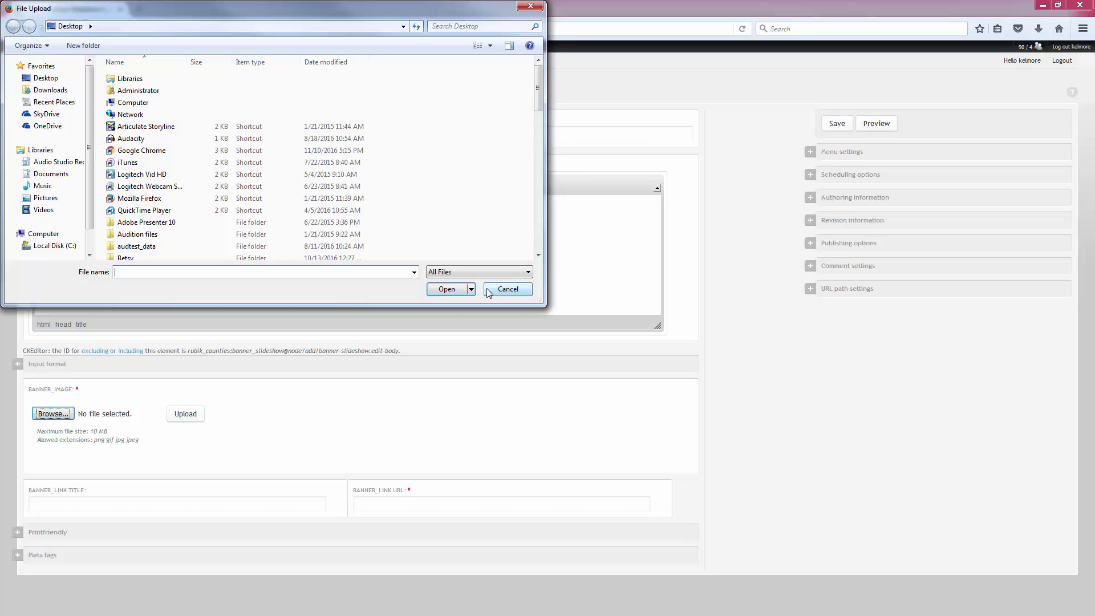
click(491, 290)
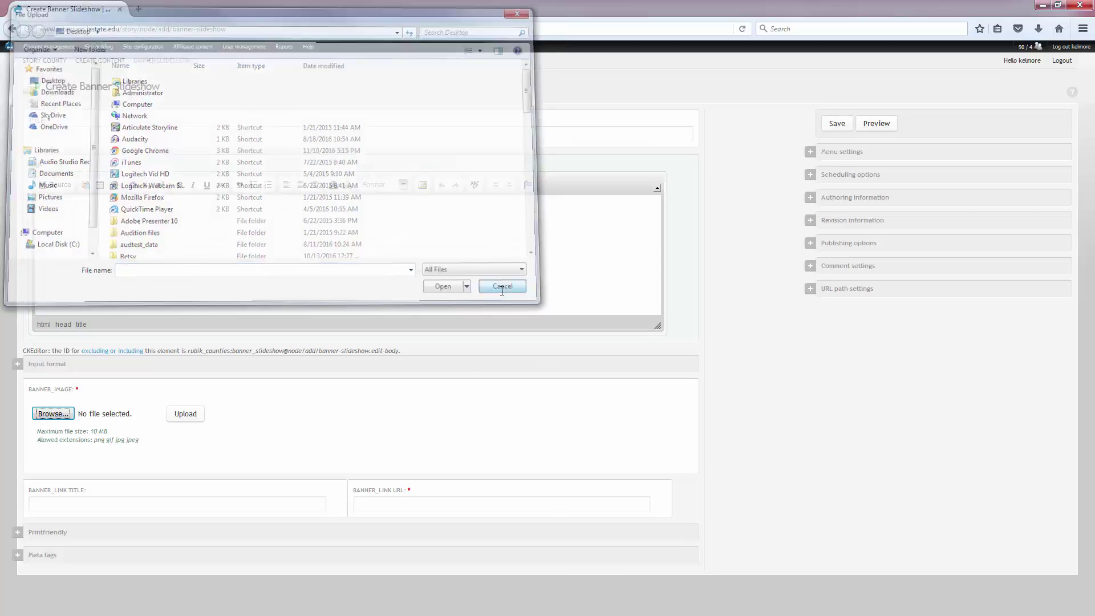
click(426, 505)
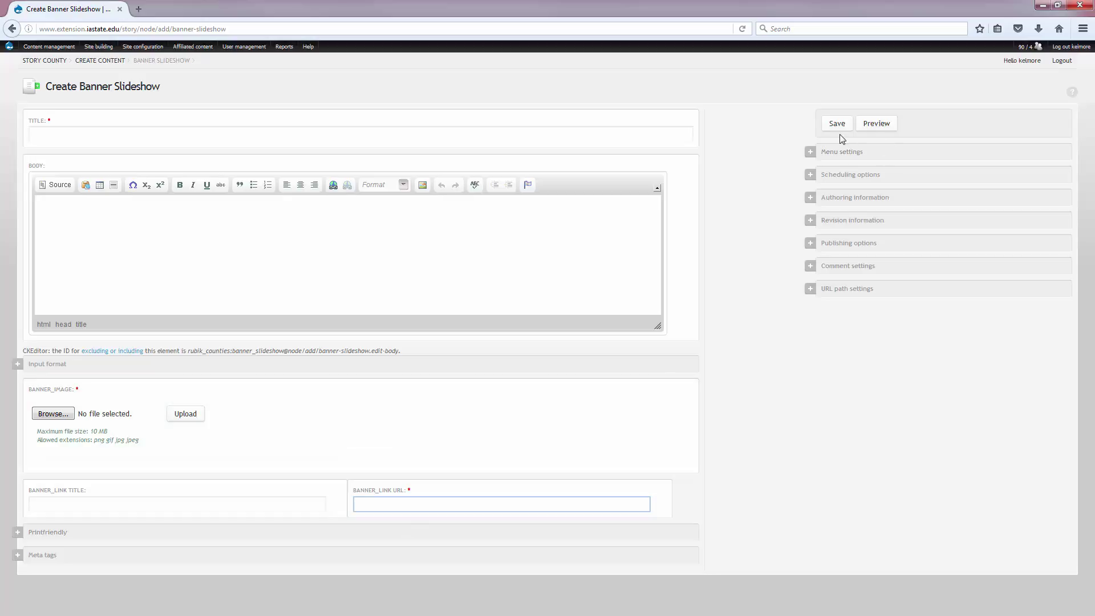
Leave the form for the Story County home page, then load its banner/ listing page.
mouse_move(25, 46)
click(12, 28)
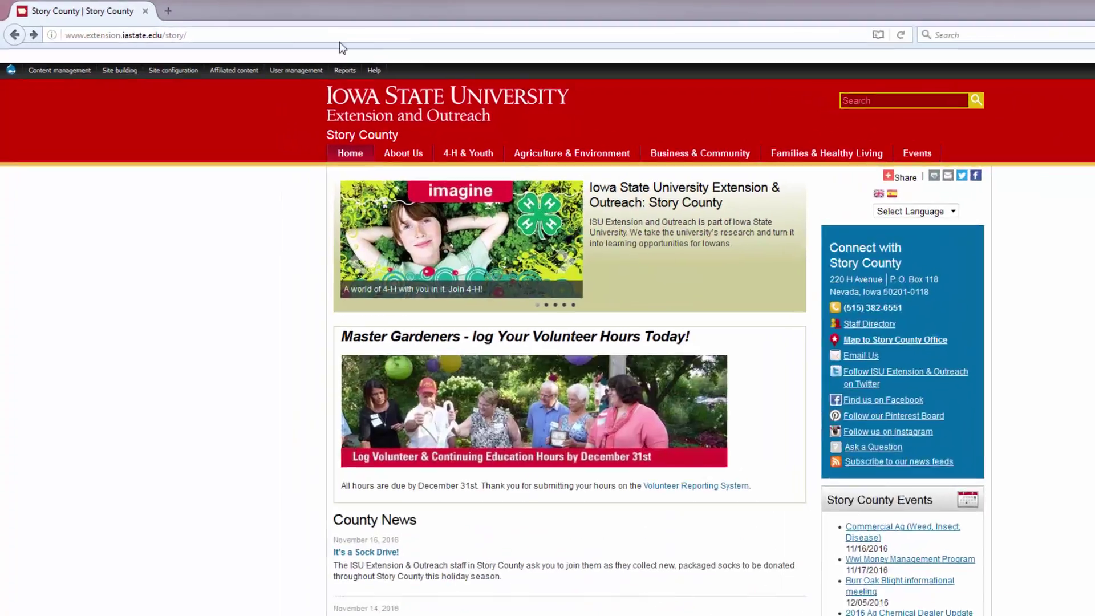
click(279, 30)
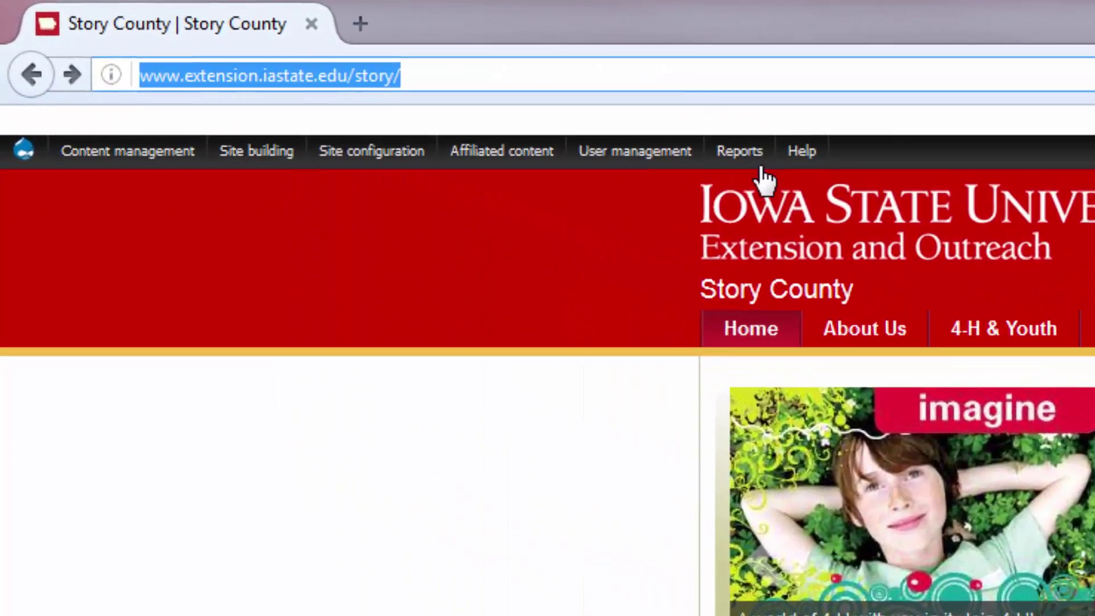
mouse_move(285, 59)
key(End)
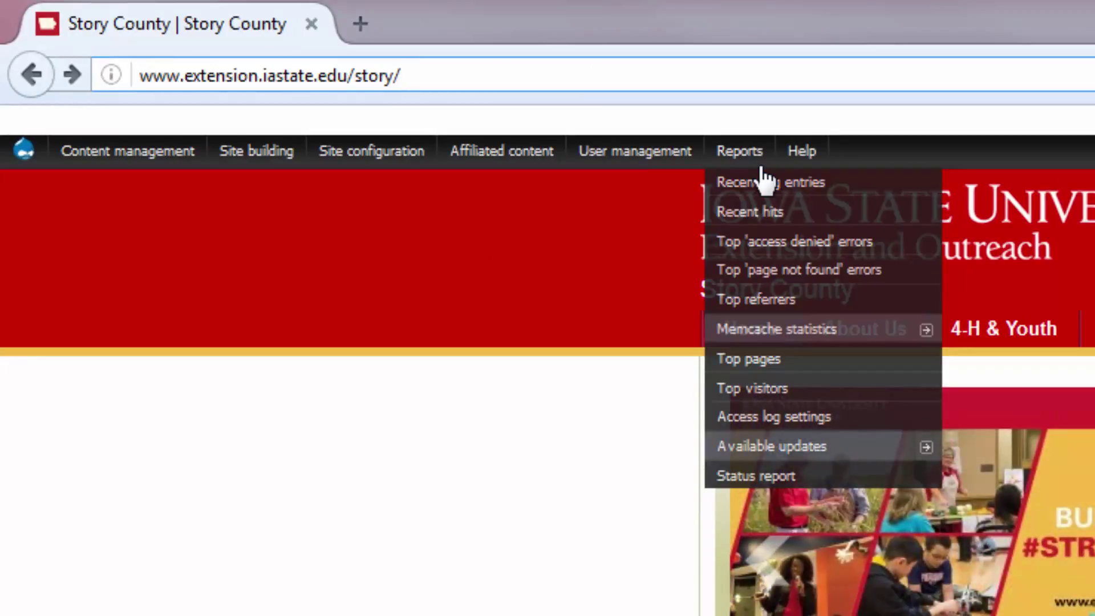
text(banner/)
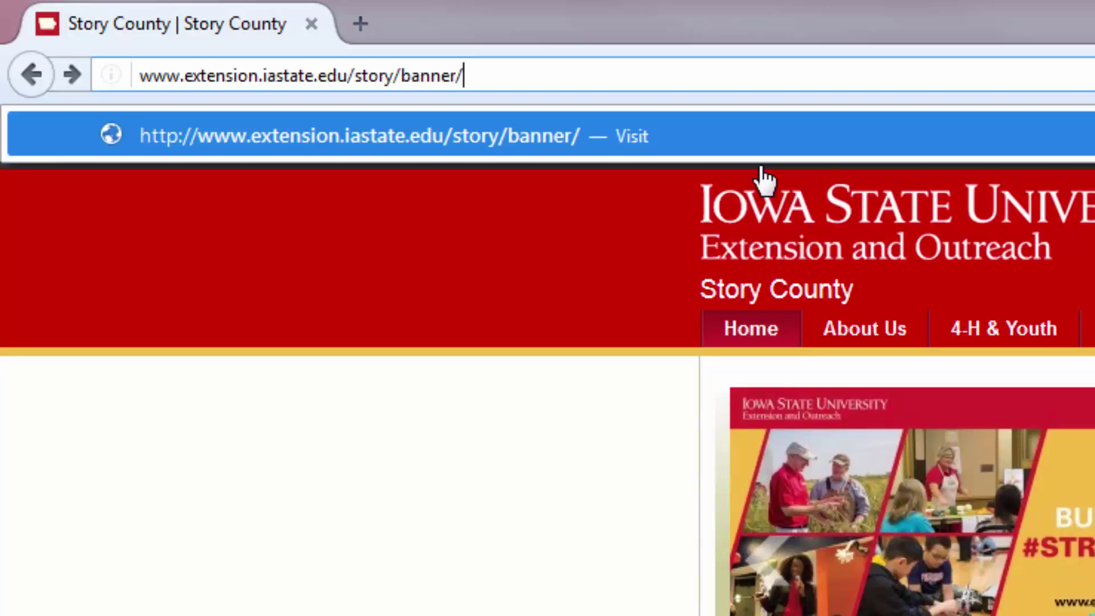
key(Return)
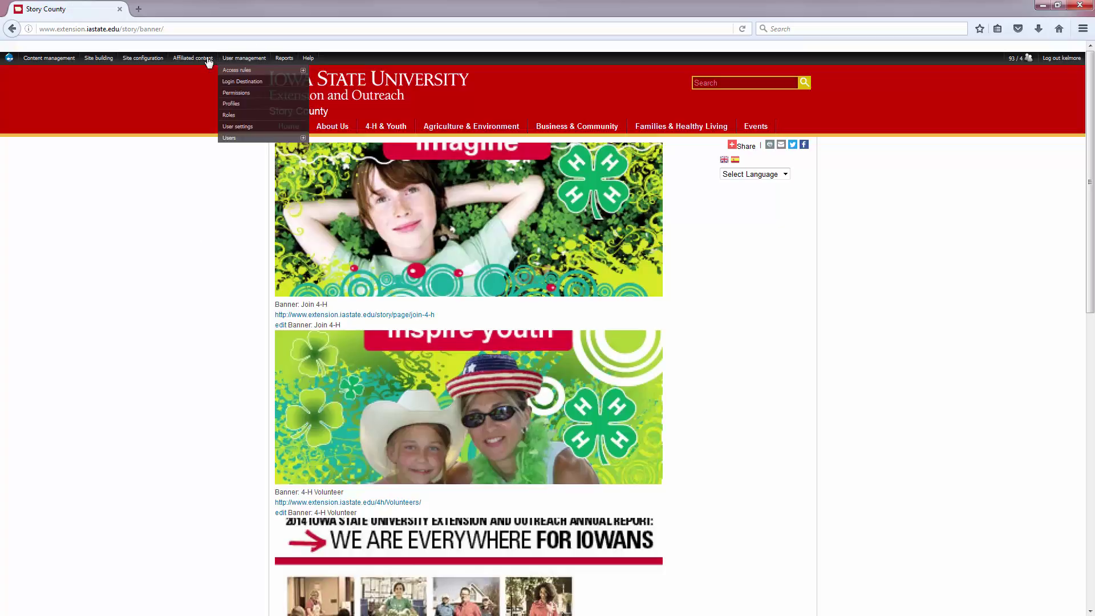
Filter Story County's affiliate content list to 4H Banner Slideshow (no posts found), then go back.
mouse_move(209, 61)
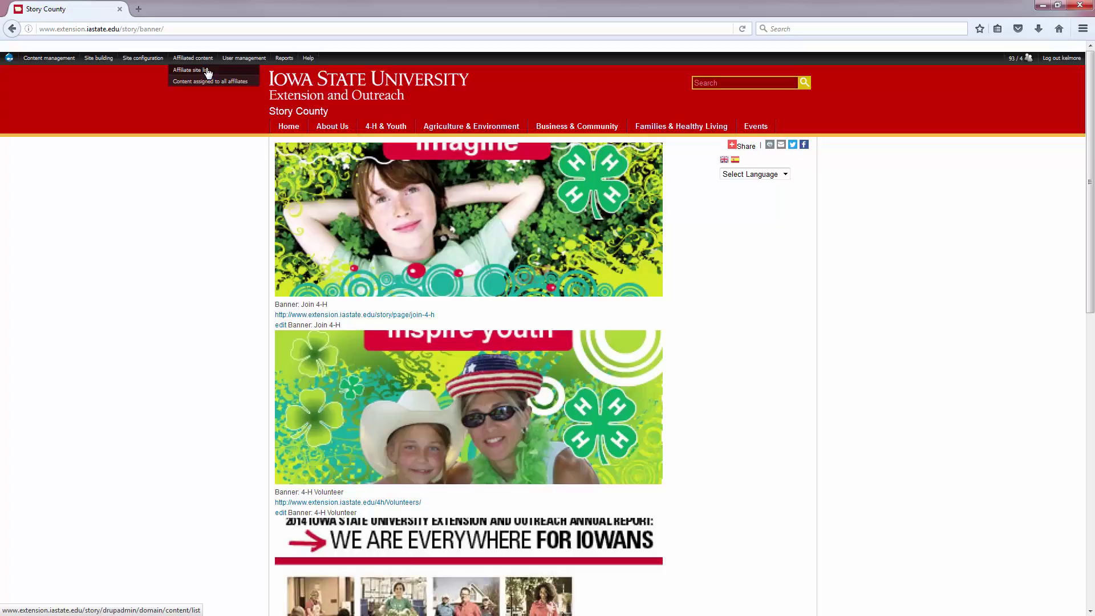
click(208, 73)
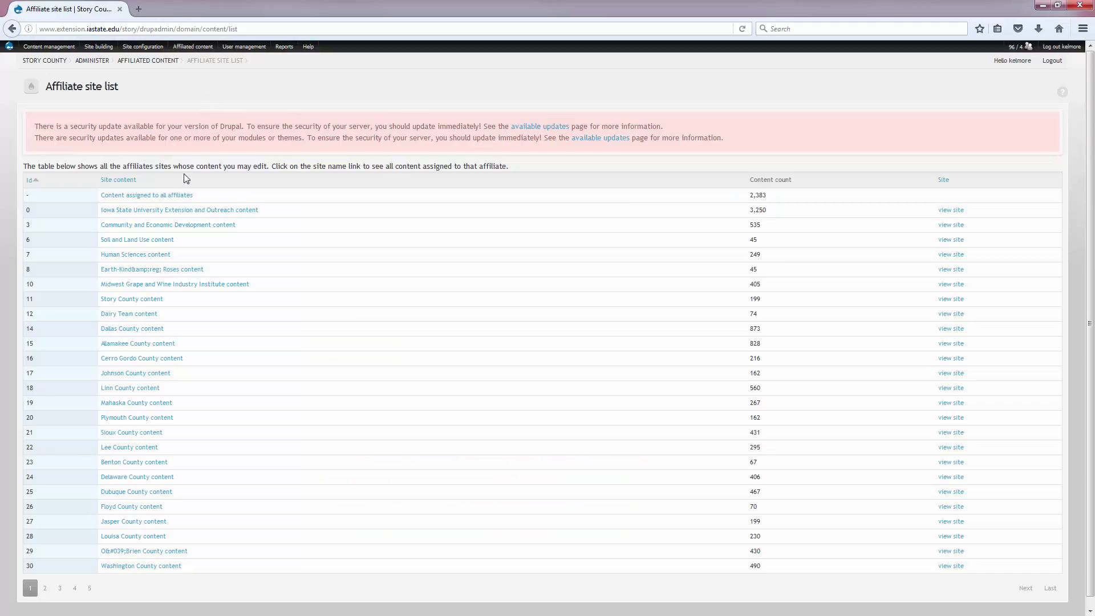
click(144, 300)
click(67, 216)
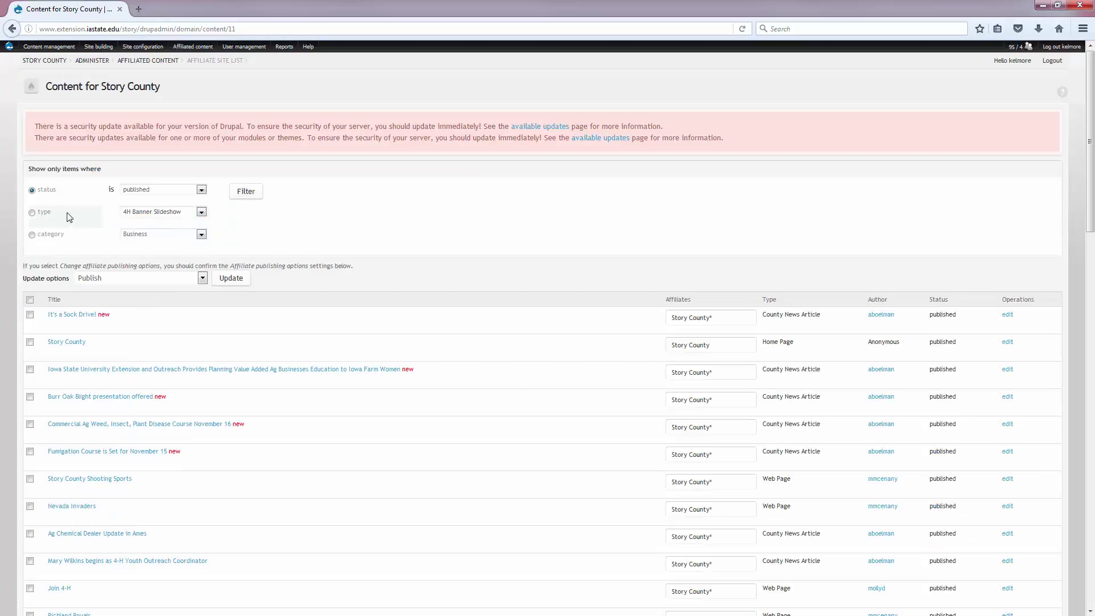
click(246, 195)
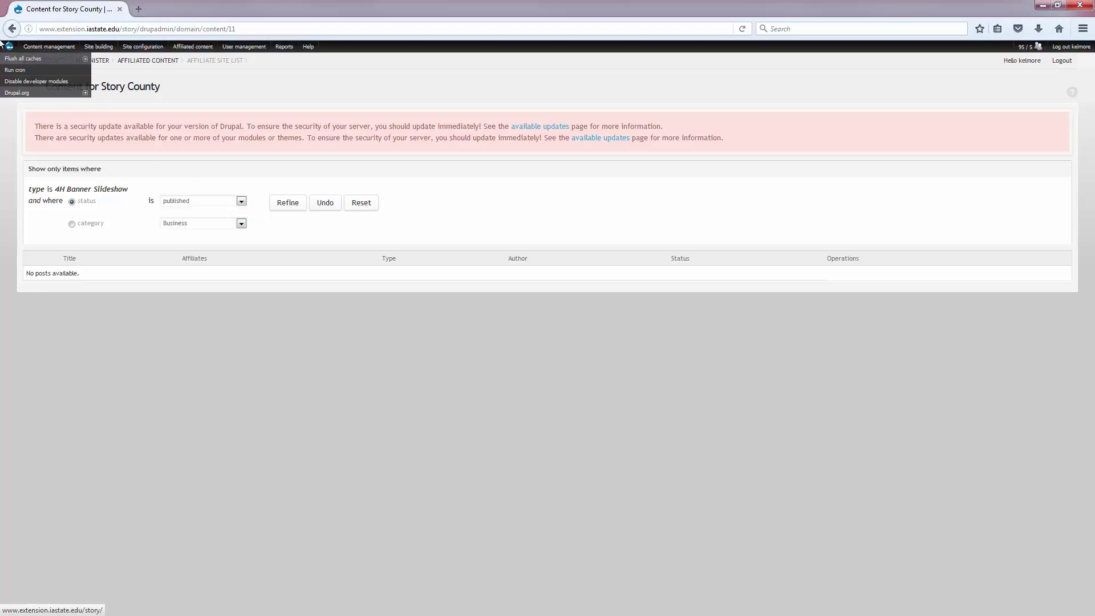
mouse_move(49, 46)
click(17, 30)
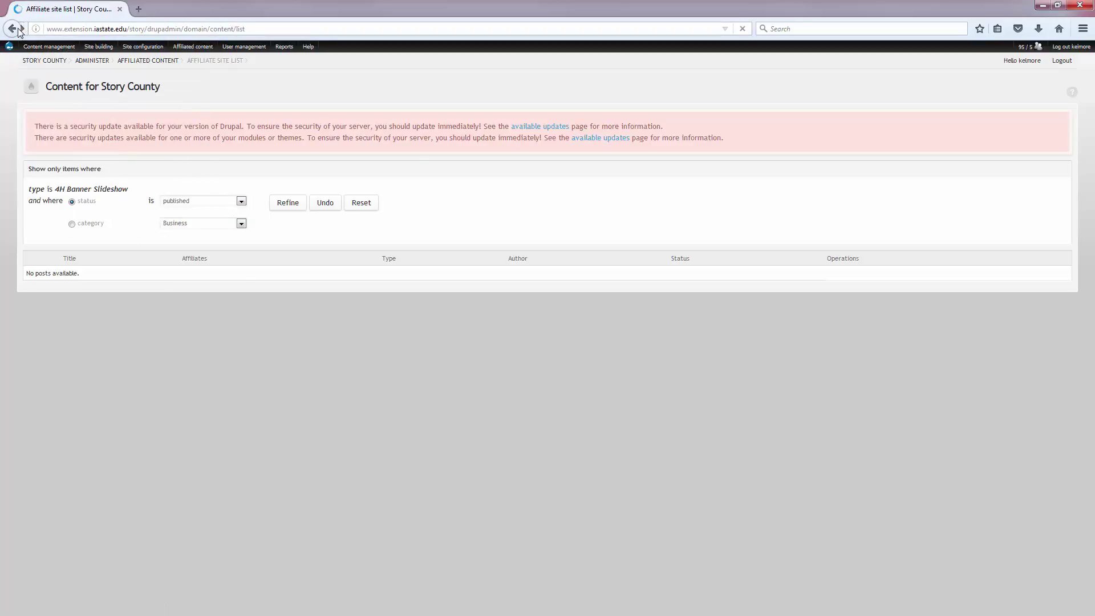
Return to the banner listing and open the edit form for Banner: Join 4-H.
click(18, 31)
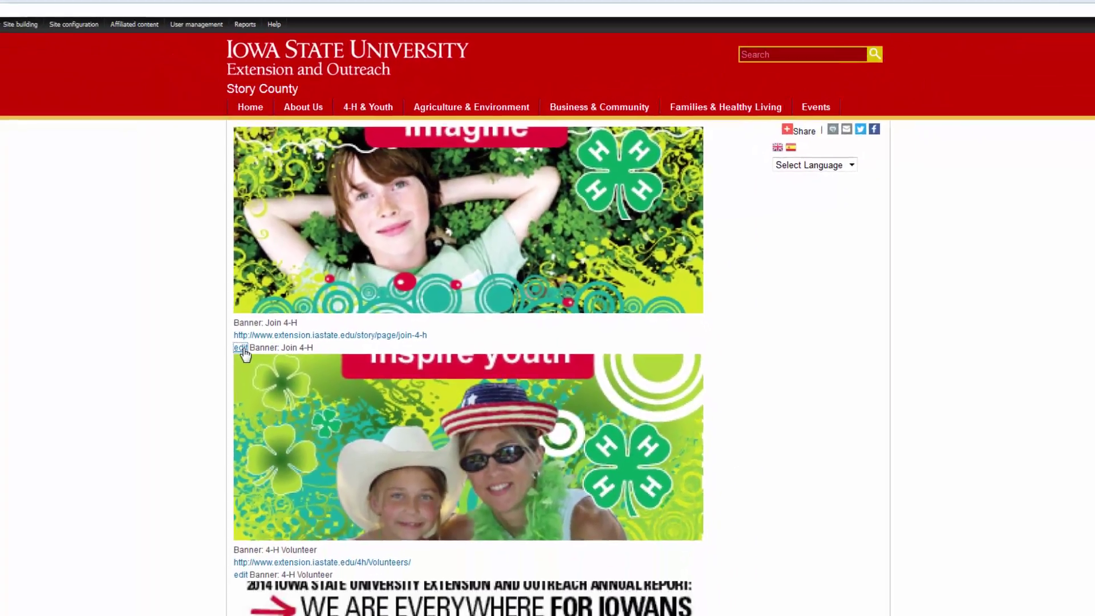
click(163, 393)
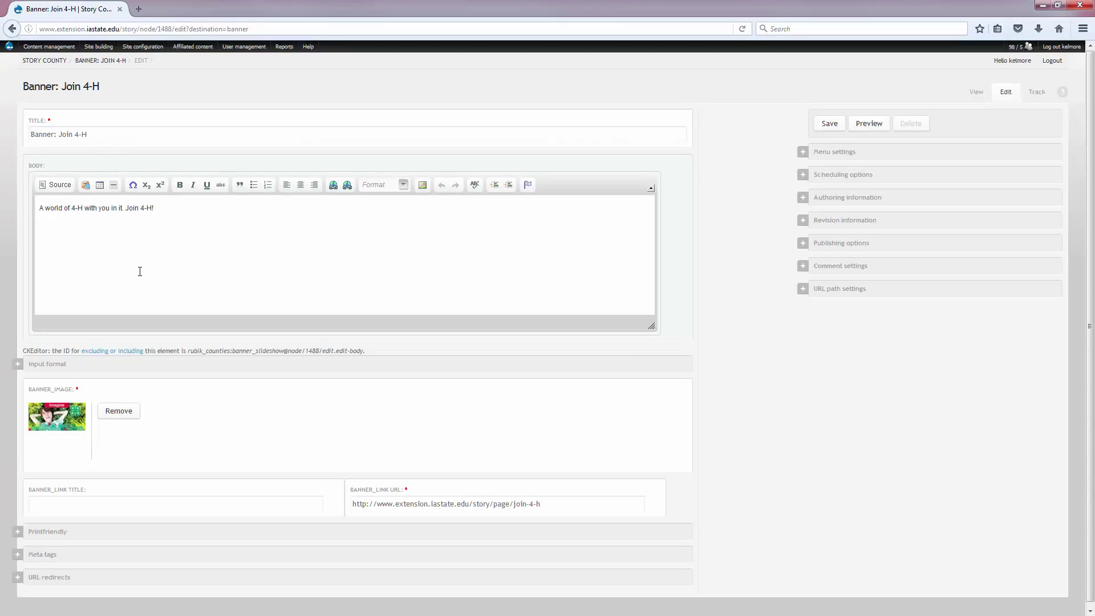
click(821, 122)
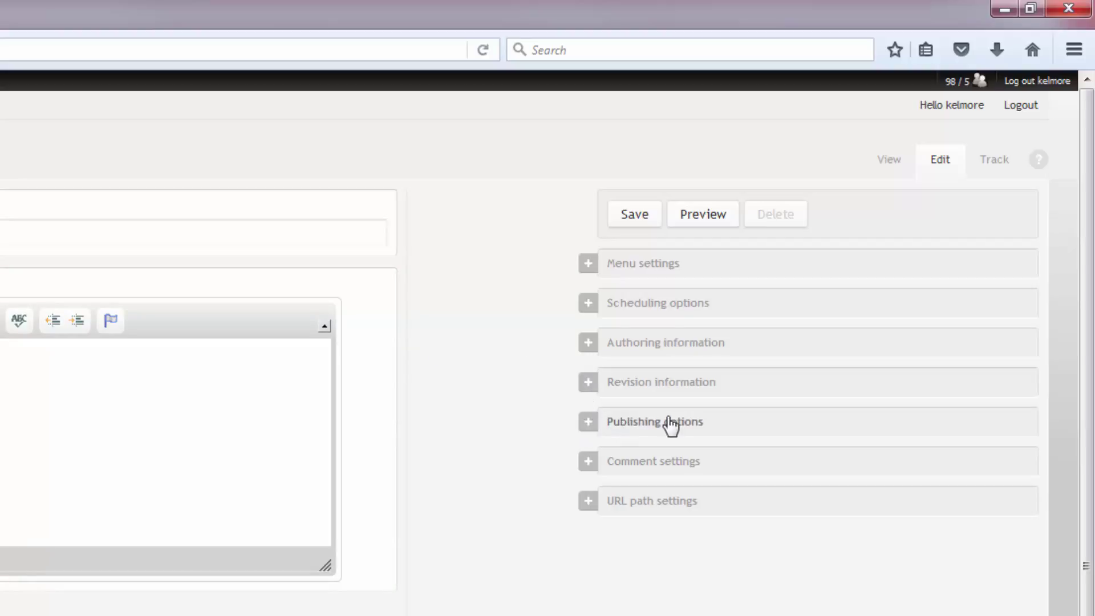
Untick Published under the Join 4-H banner's Publishing options.
click(594, 421)
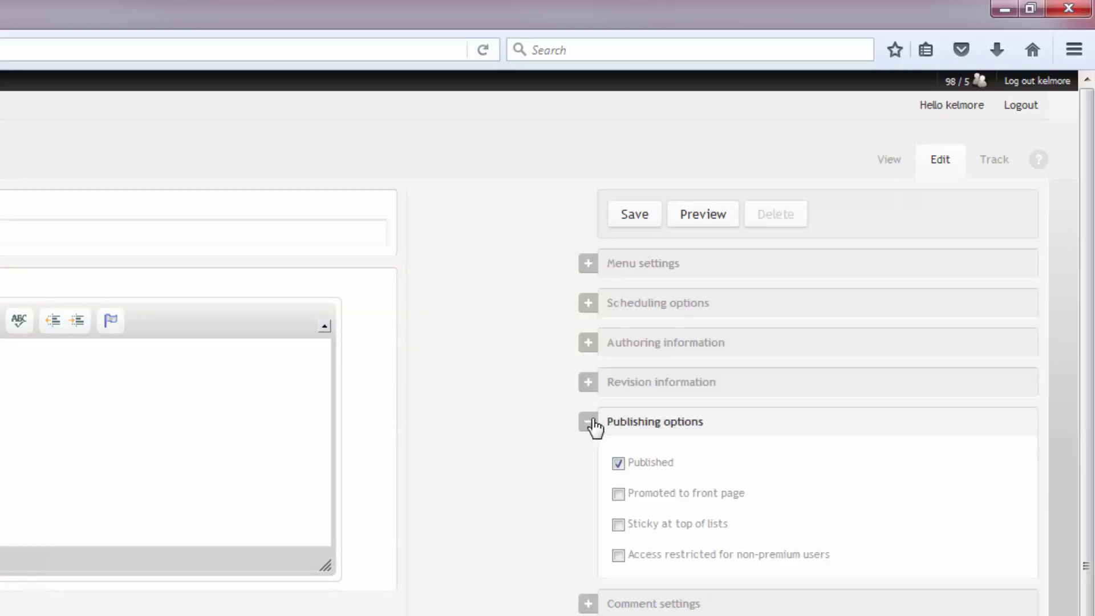
click(650, 463)
click(709, 228)
click(588, 311)
click(684, 362)
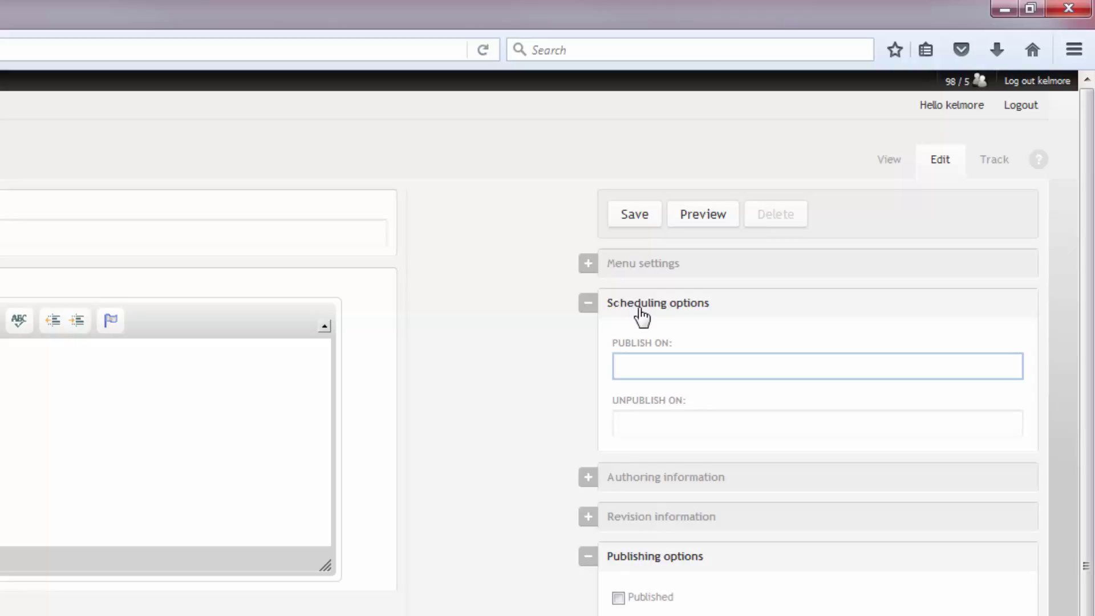
mouse_move(699, 372)
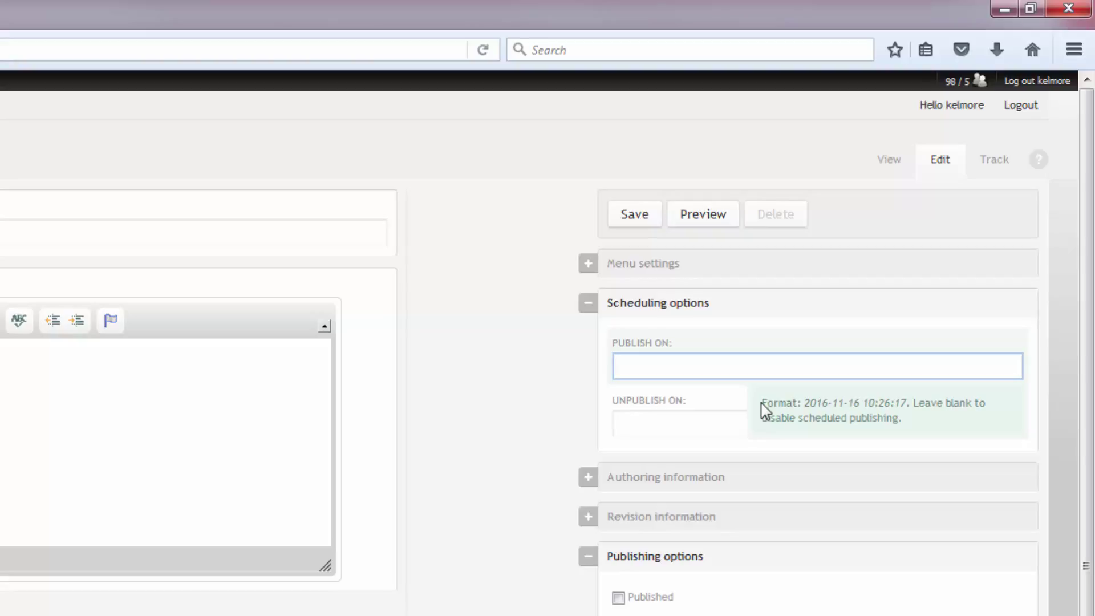
drag(764, 409, 906, 399)
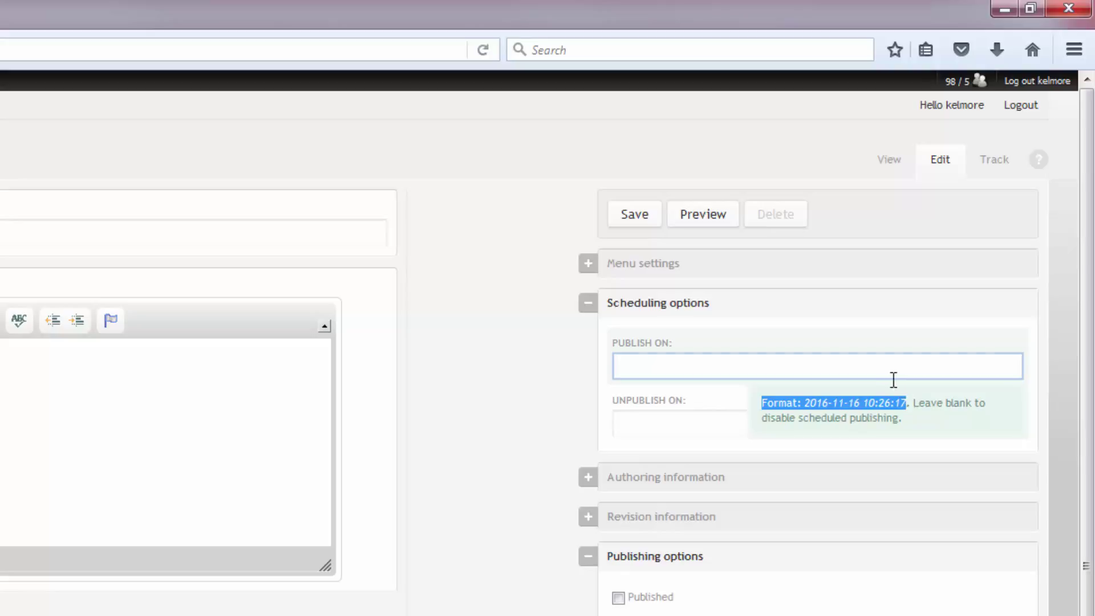
click(806, 406)
drag(806, 406, 905, 398)
key(ctrl+c)
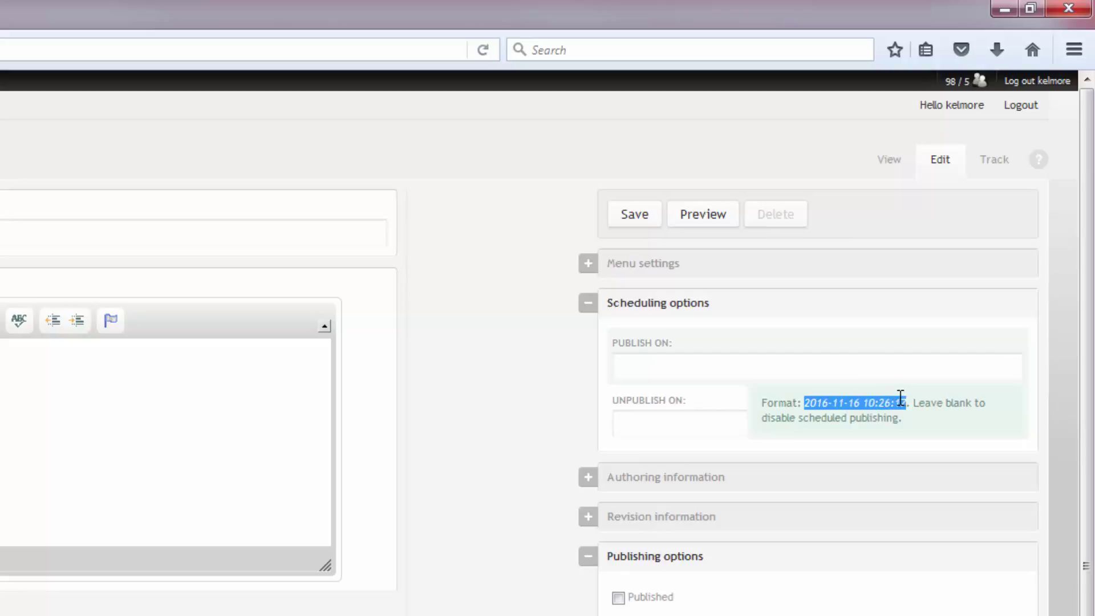
click(877, 377)
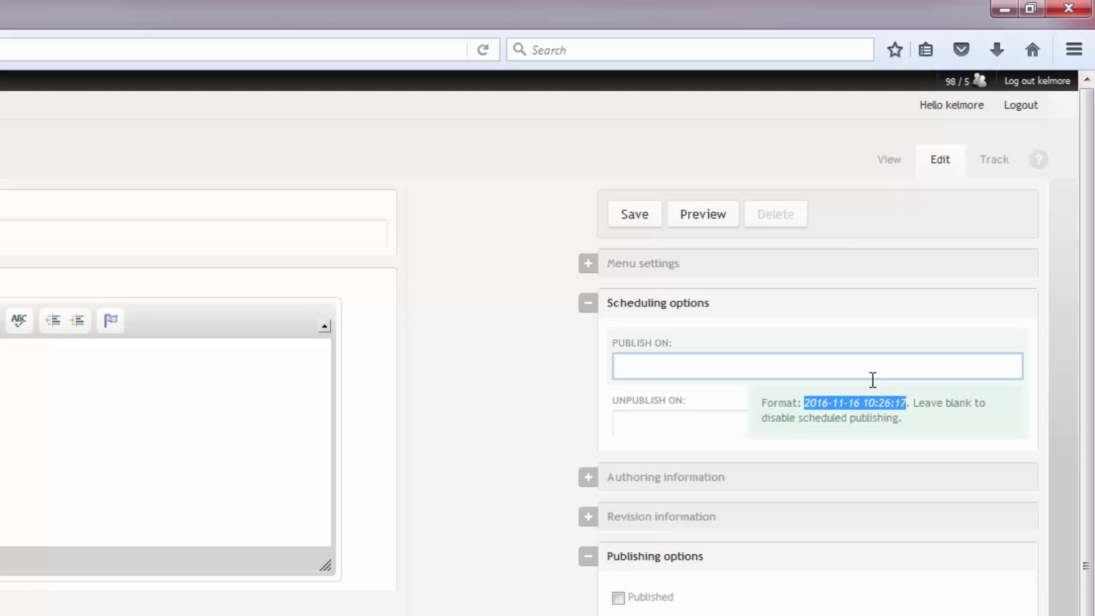
click(672, 360)
key(ctrl+v)
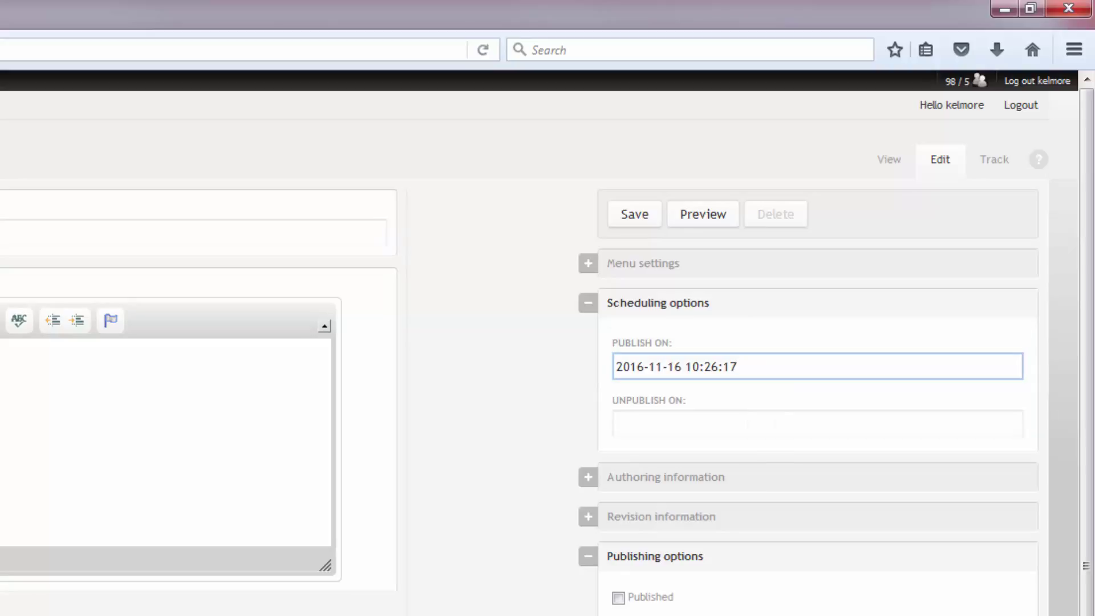
key(Return)
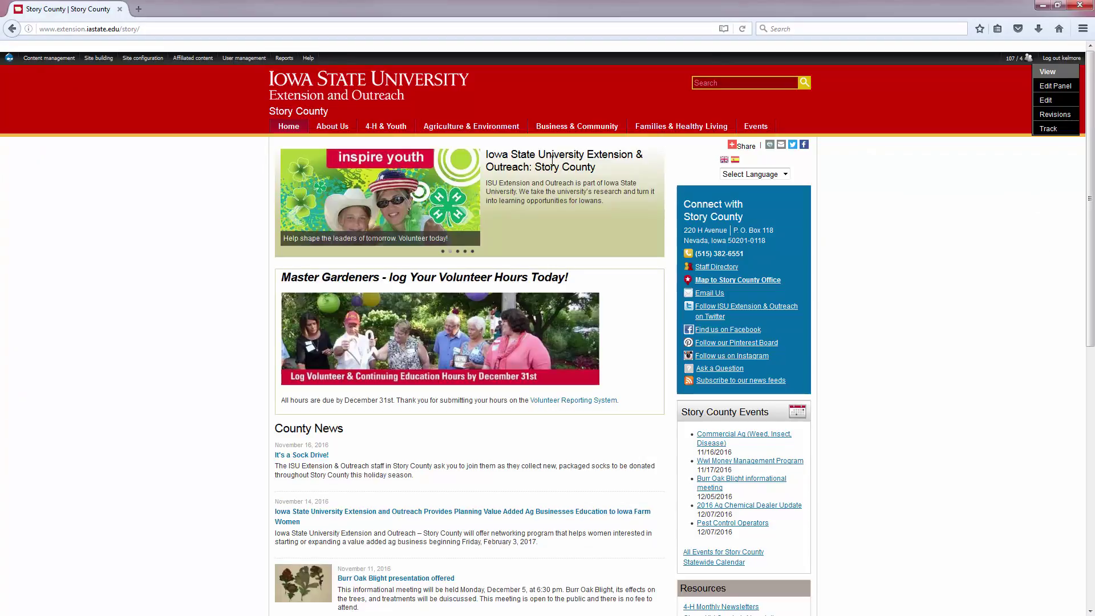
drag(486, 154, 617, 214)
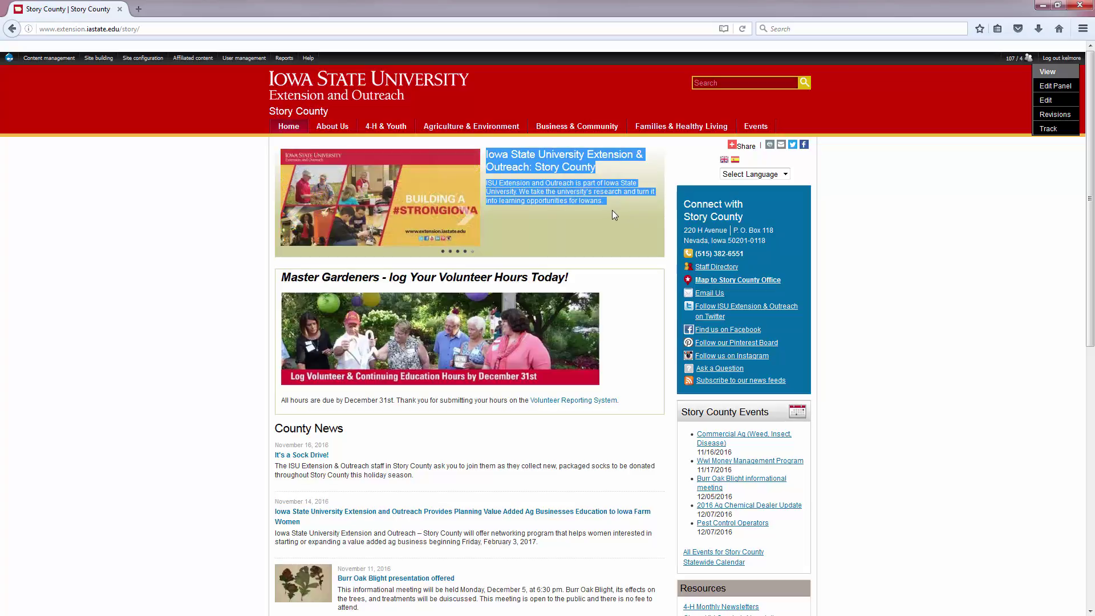
click(1059, 102)
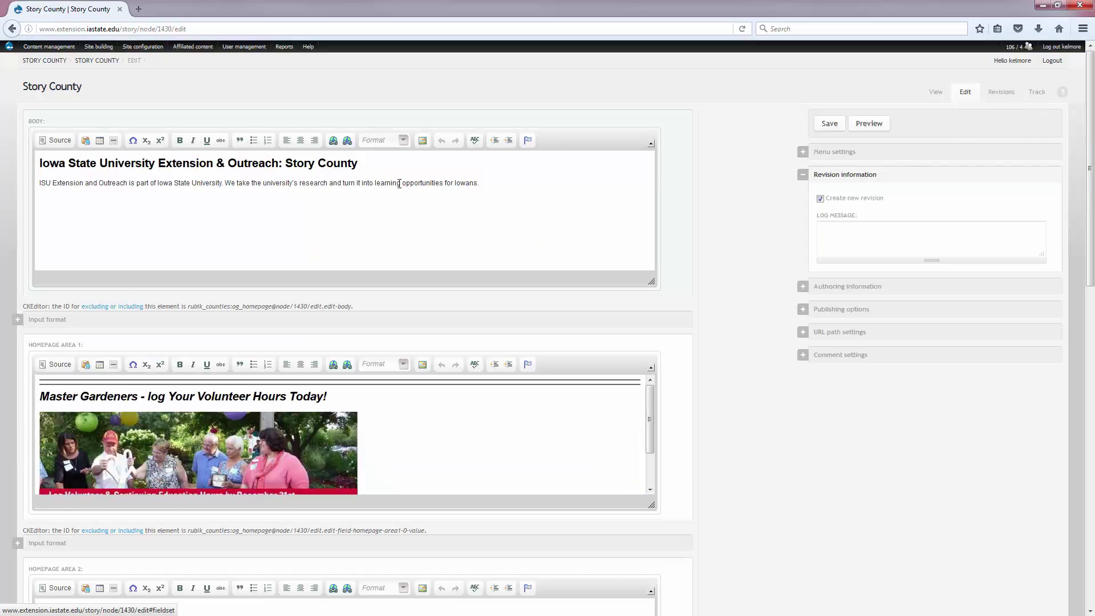
drag(482, 183, 3, 123)
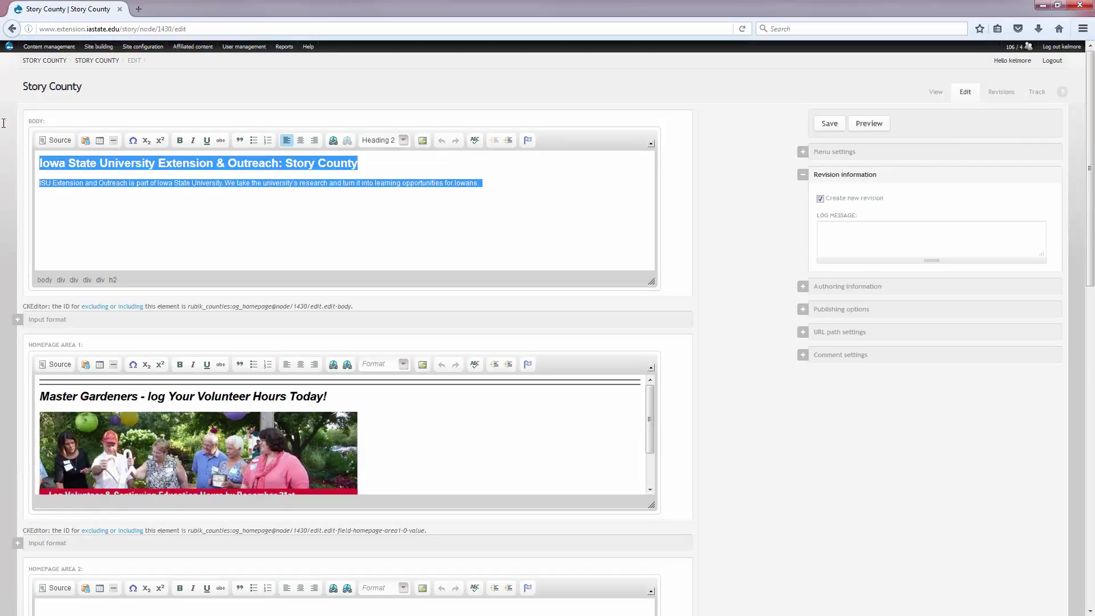
click(264, 183)
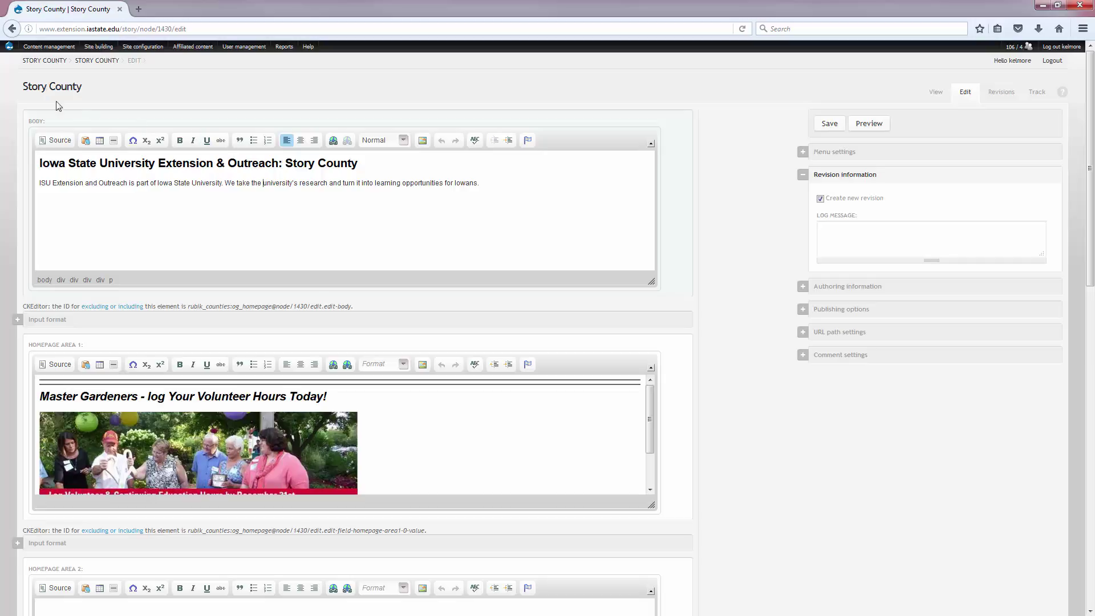
click(11, 28)
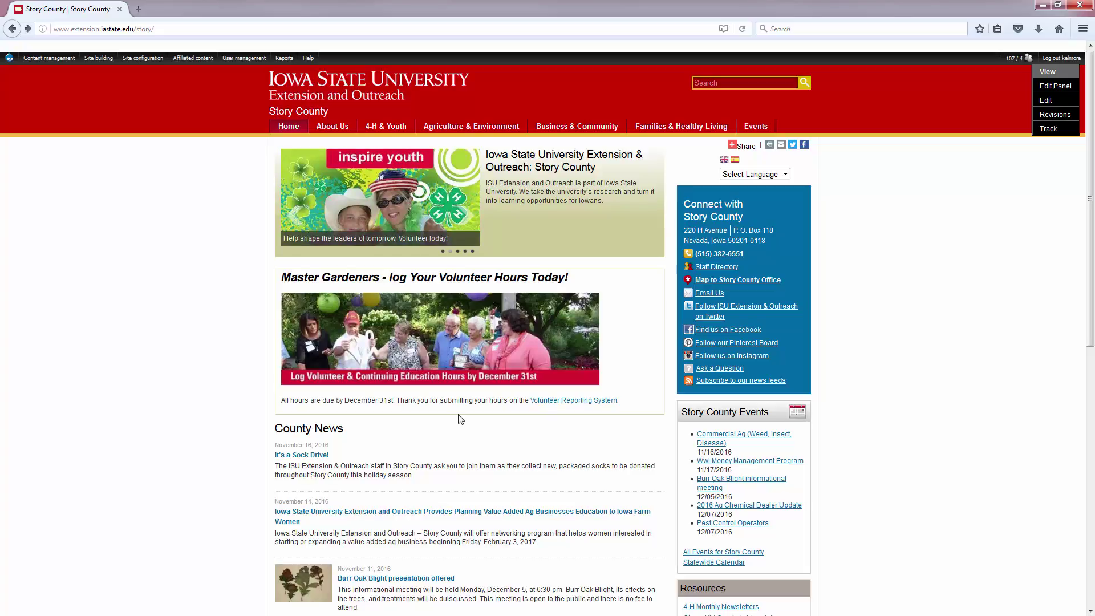
Reopen the homepage edit form, review the Master Gardeners item in Homepage Area 1, and save.
click(1048, 103)
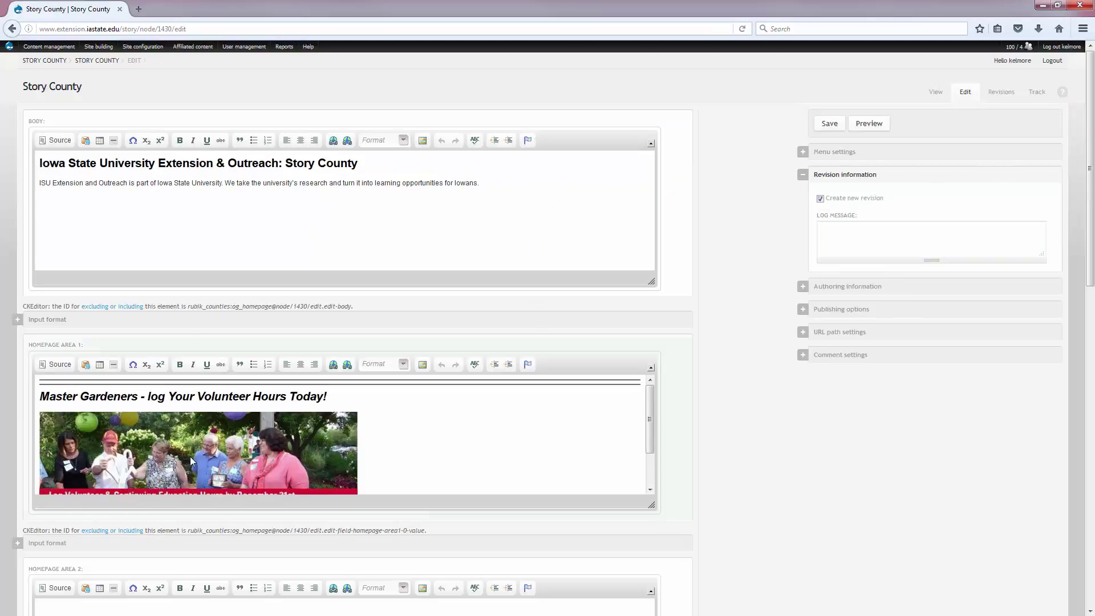
click(369, 437)
scroll(369, 437, down, 2)
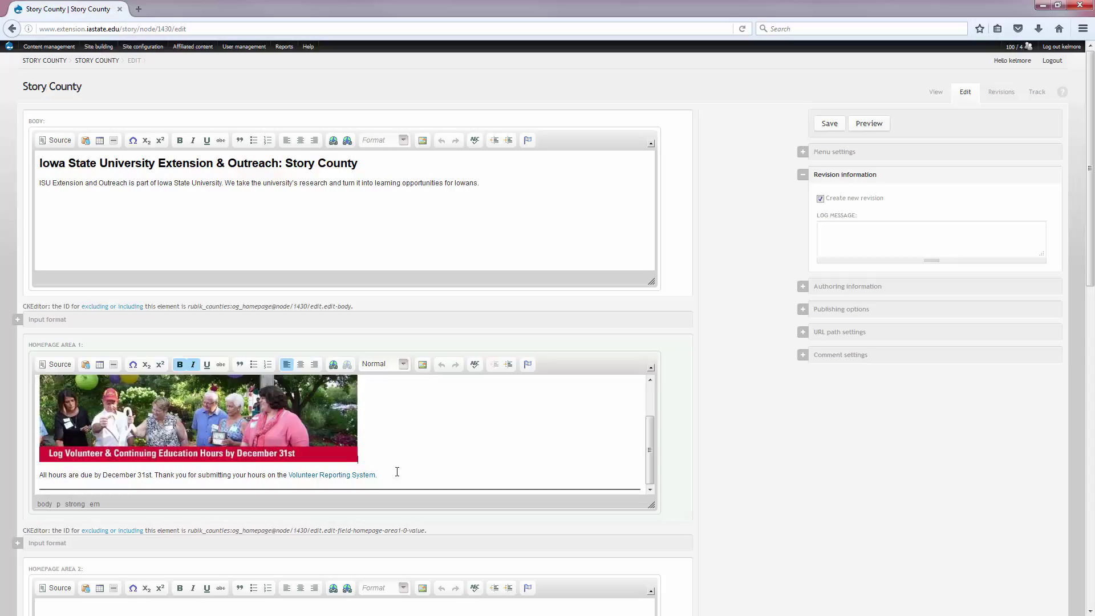
scroll(261, 418, up, 3)
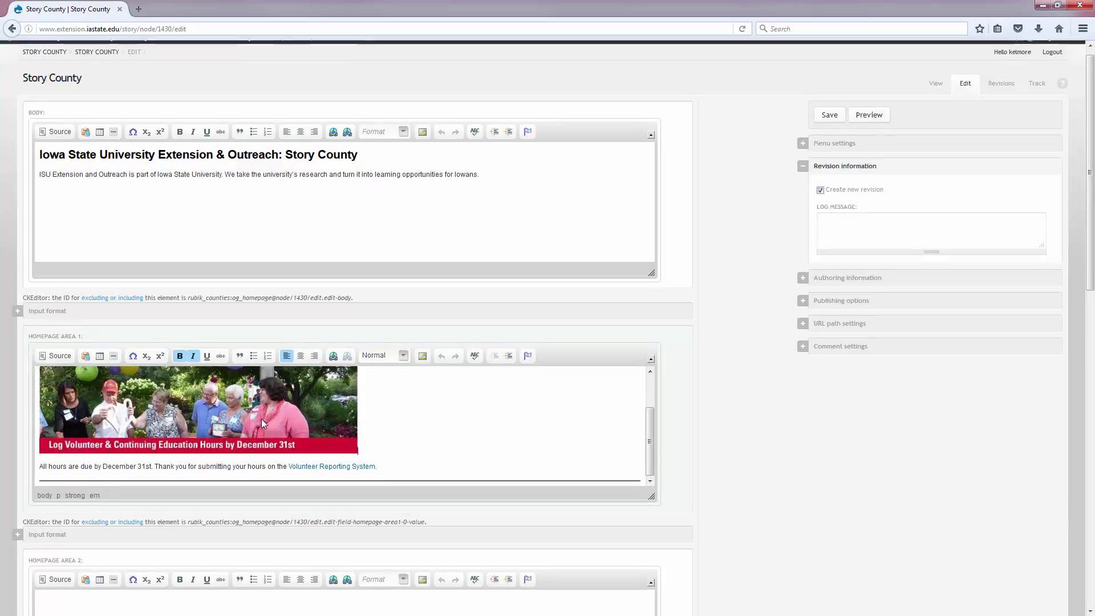
scroll(266, 428, up, 1)
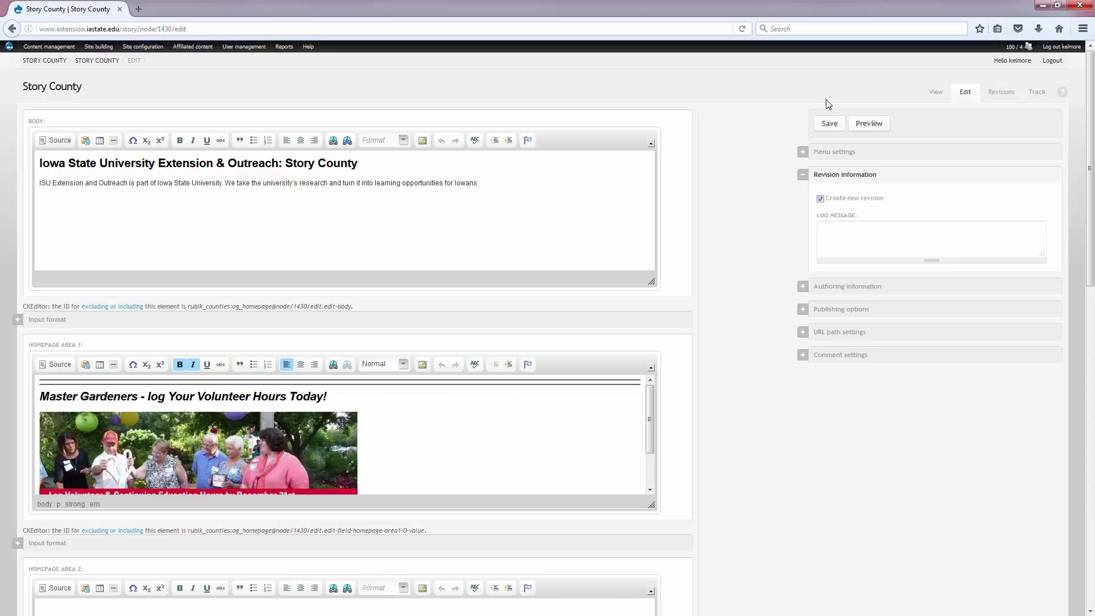
click(828, 124)
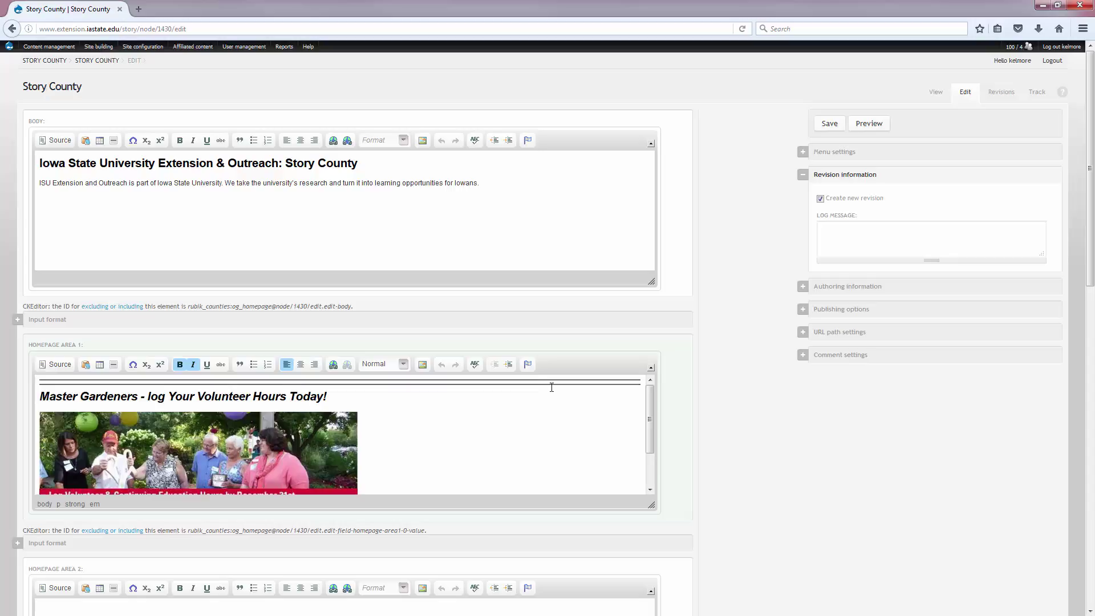
scroll(554, 387, down, 5)
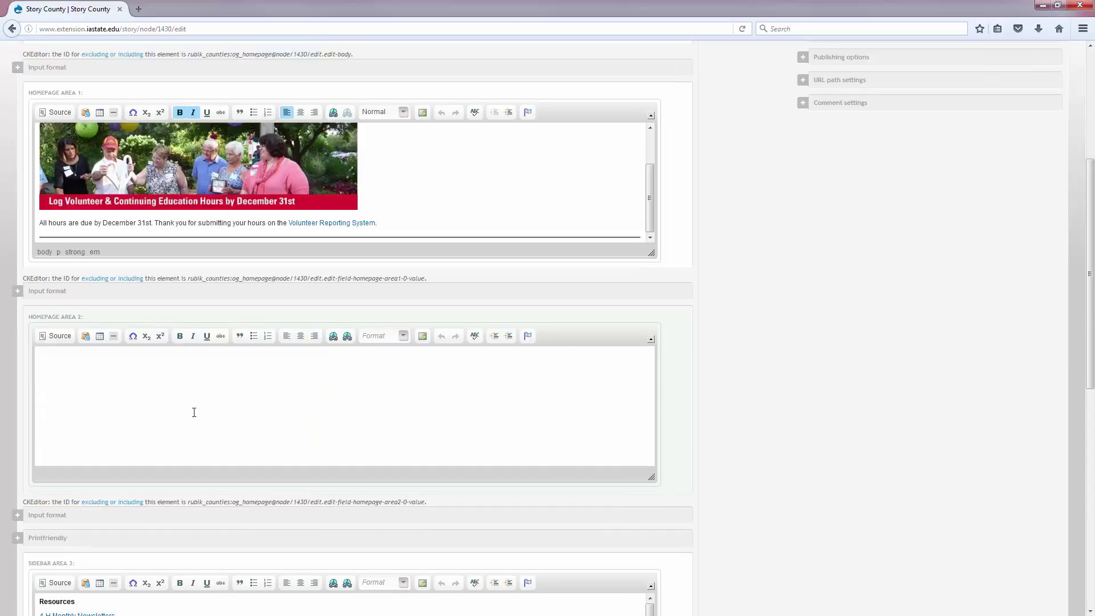
click(141, 394)
scroll(132, 386, down, 4)
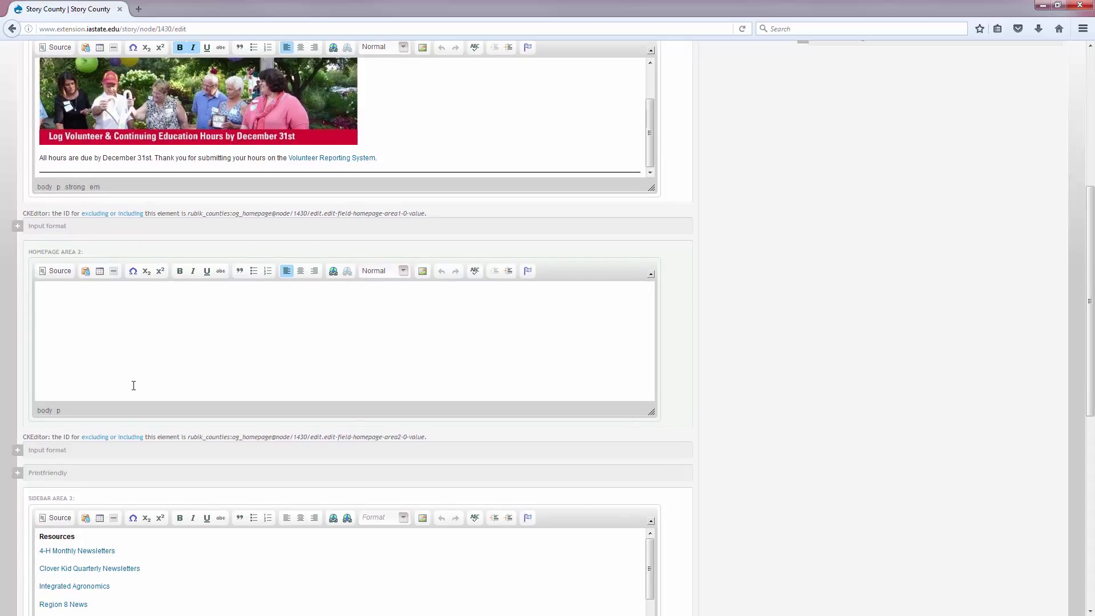
scroll(133, 388, down, 4)
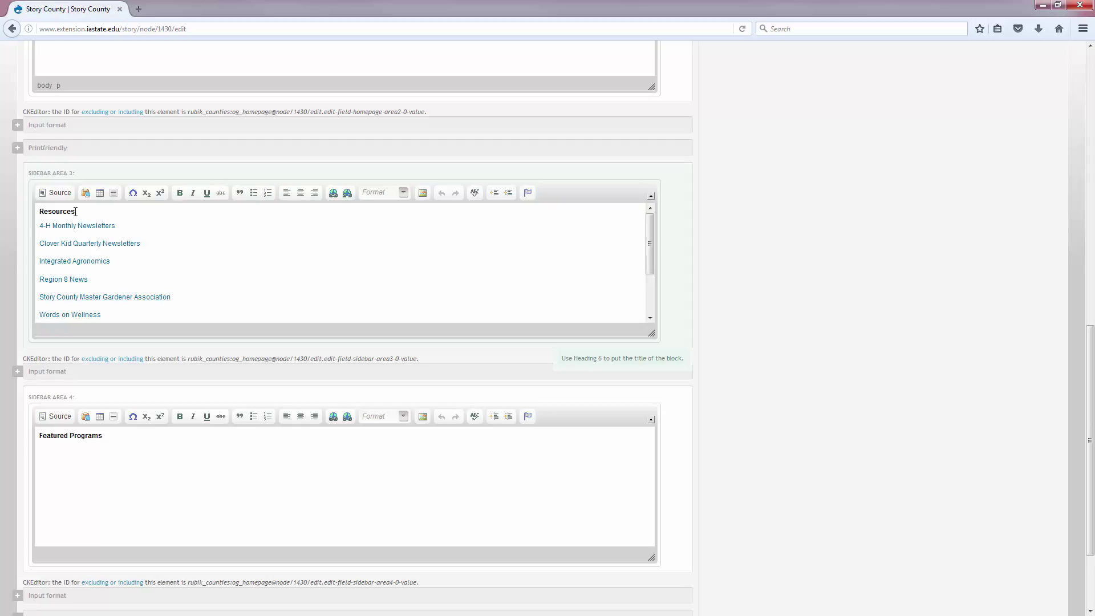
drag(75, 212, 18, 212)
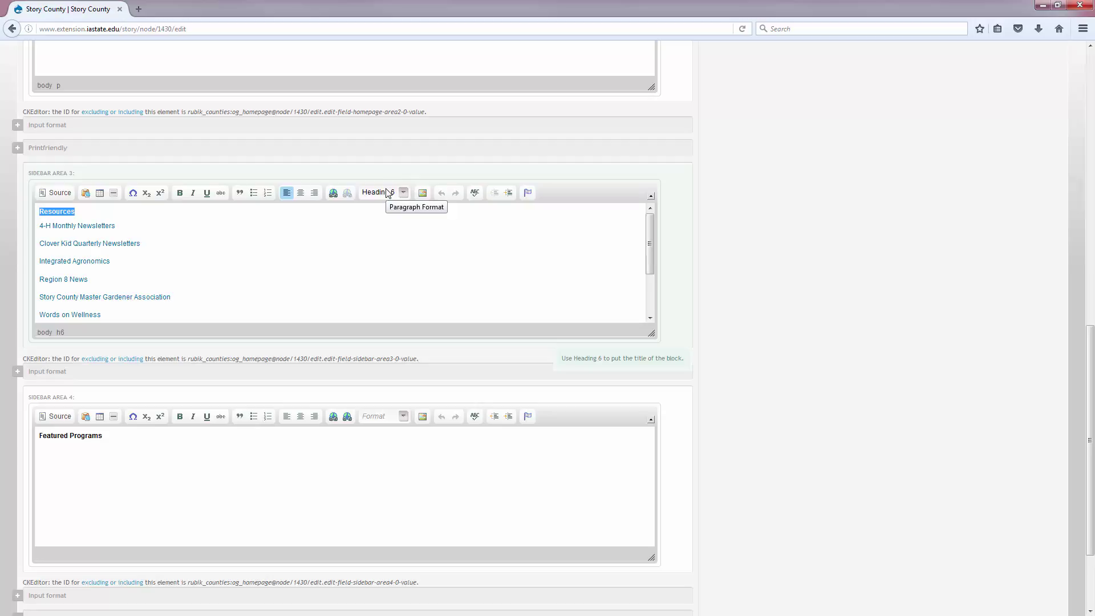
Go back to the public homepage and inspect the sidebar's Resources heading above Featured Programs.
click(11, 28)
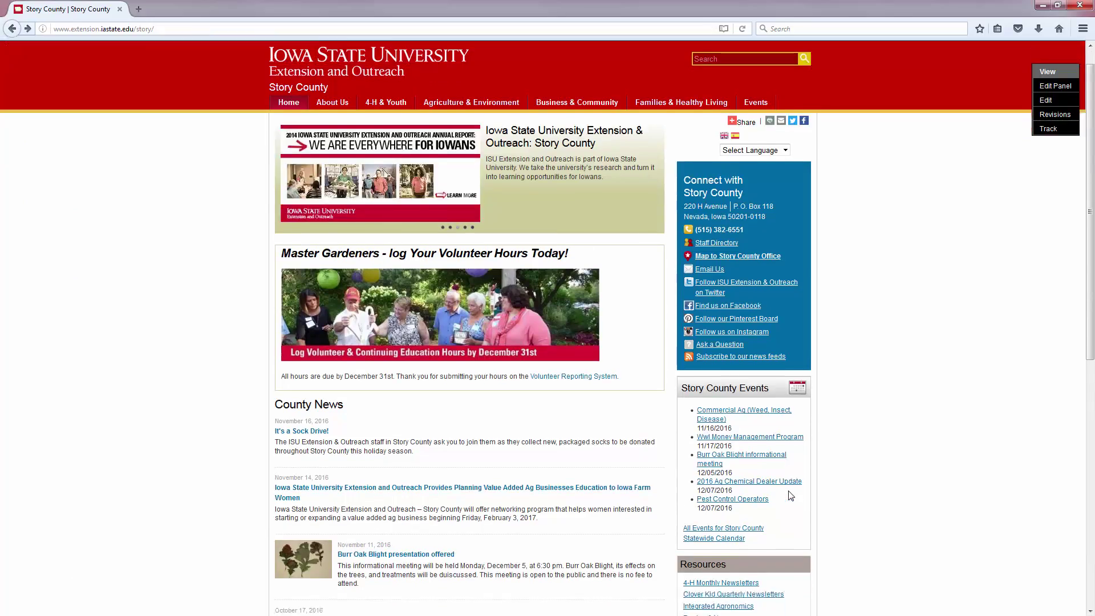
scroll(688, 437, down, 3)
drag(726, 458, 678, 458)
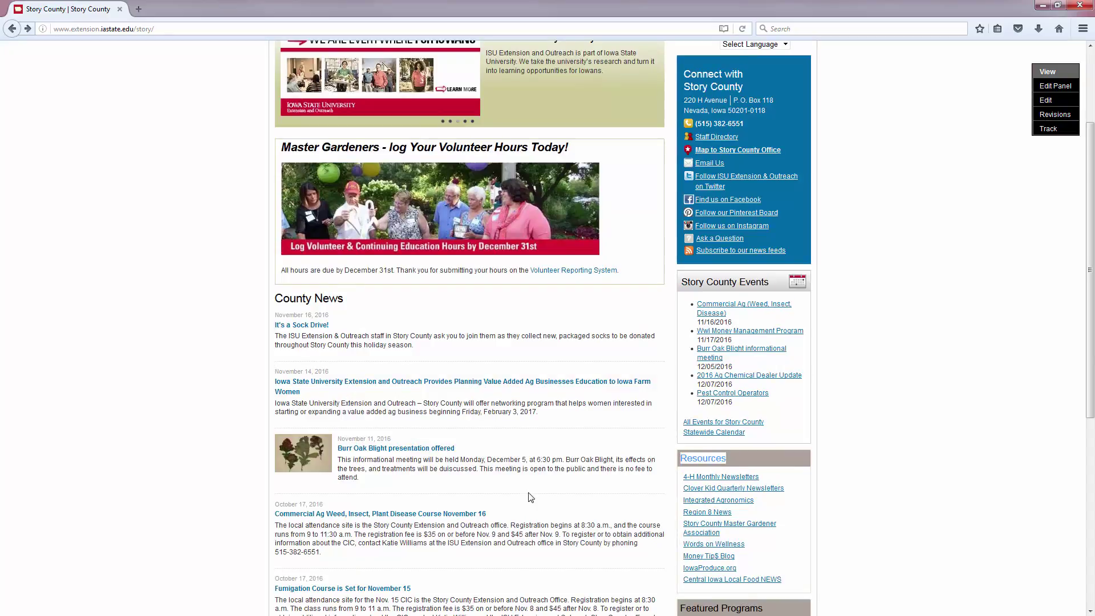
click(864, 467)
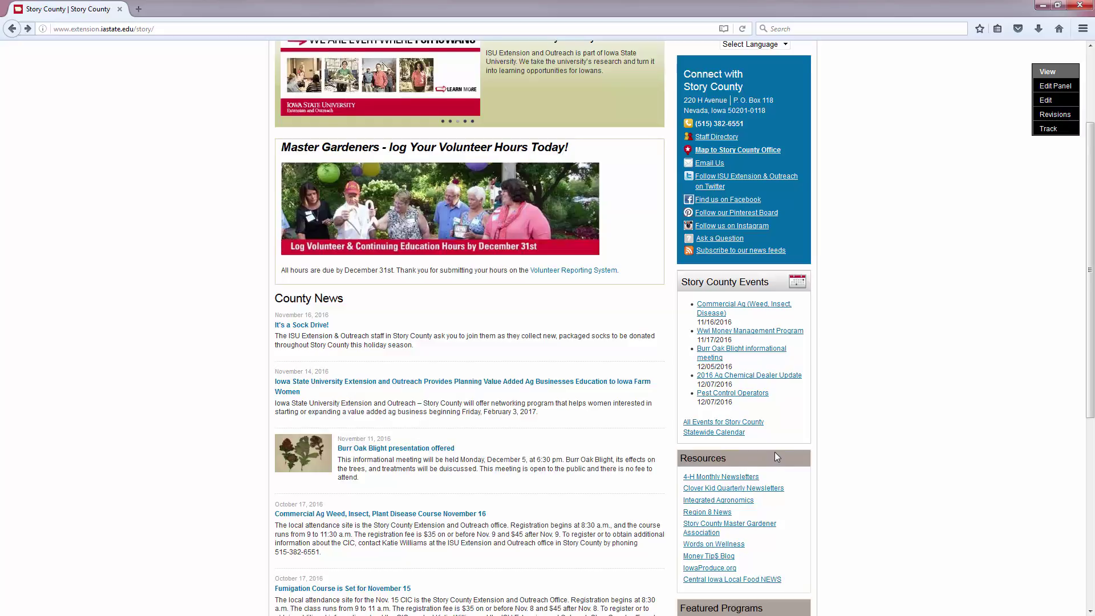
scroll(774, 454, down, 4)
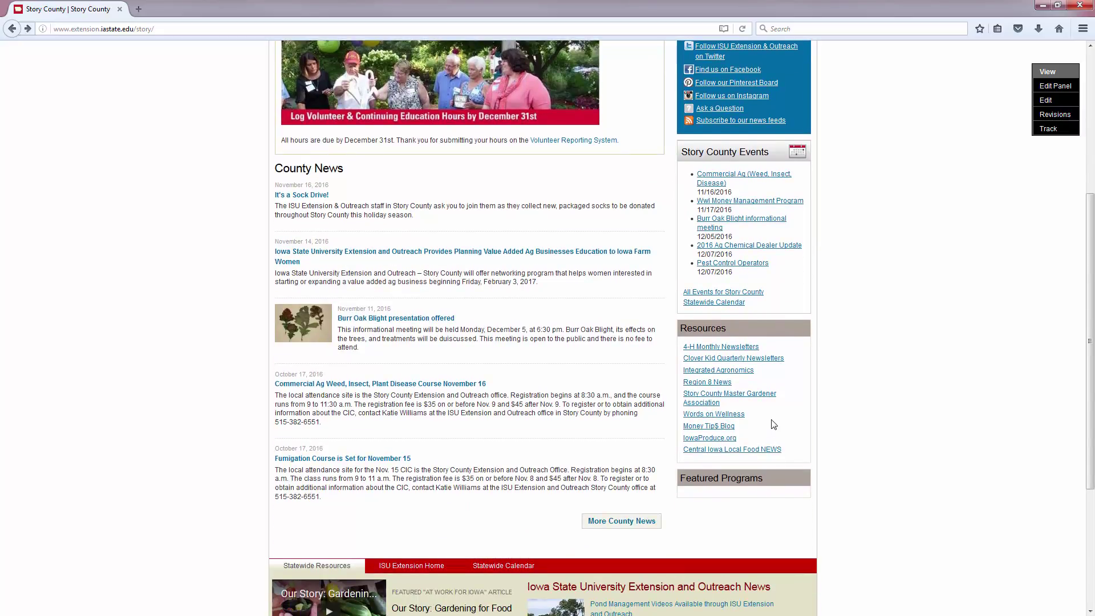